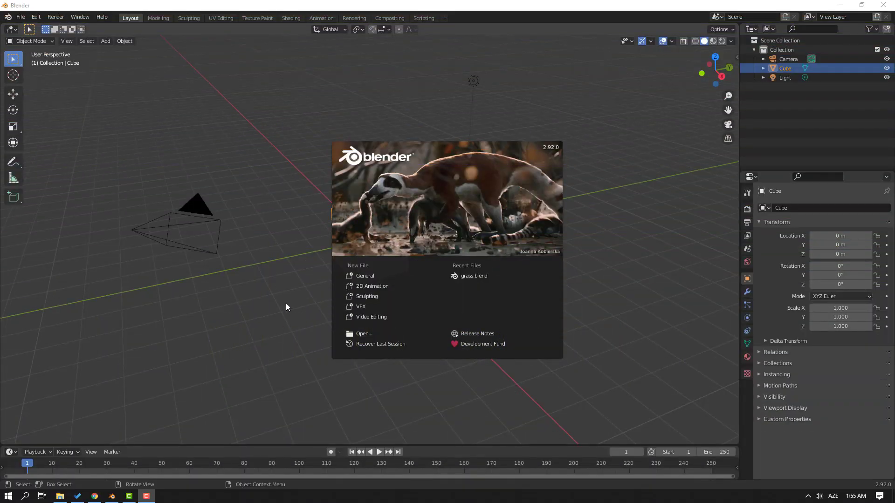
Start a 2D Animation file and change the Pencil brush radius from 20 to 22 px.
left_click(378, 286)
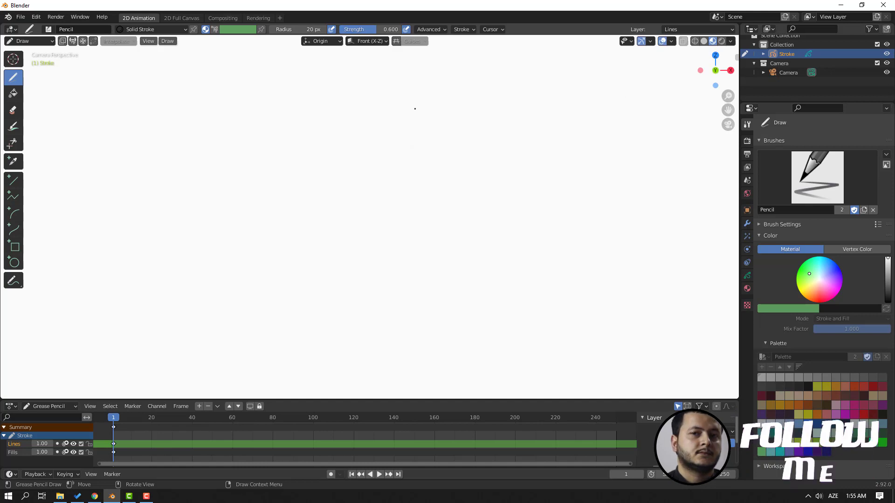
right_click(286, 105)
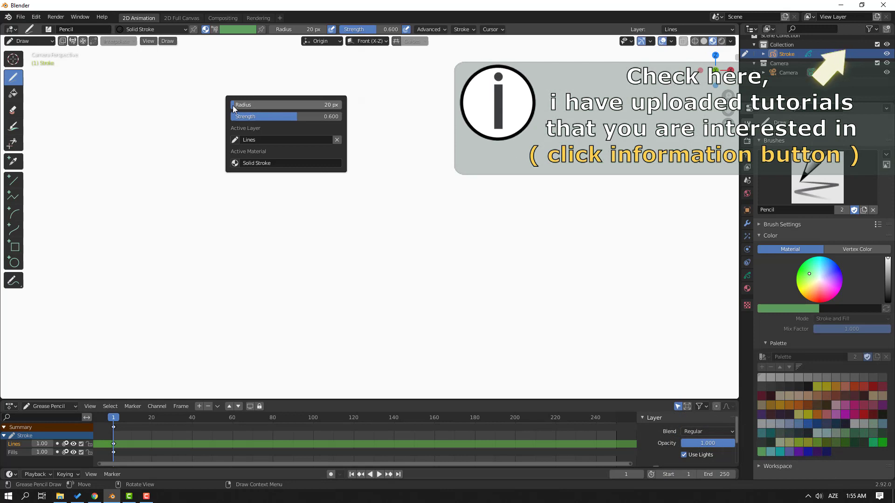
left_click(322, 105)
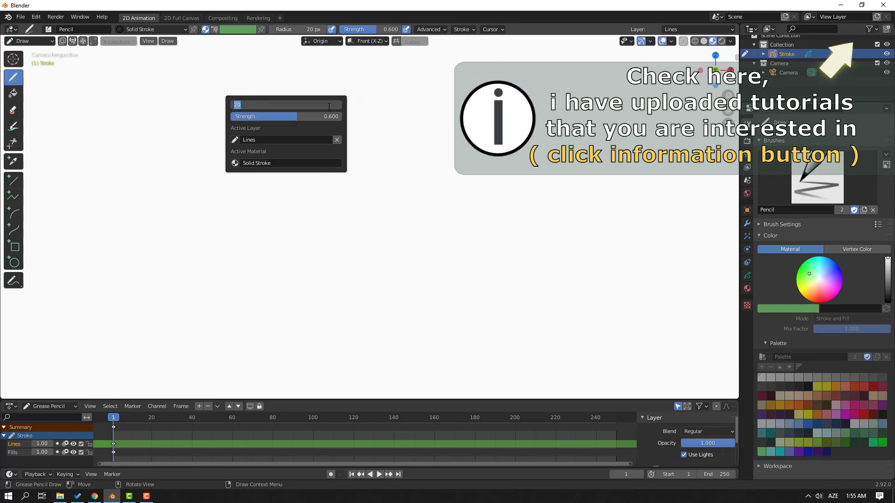
type("22")
key("Return")
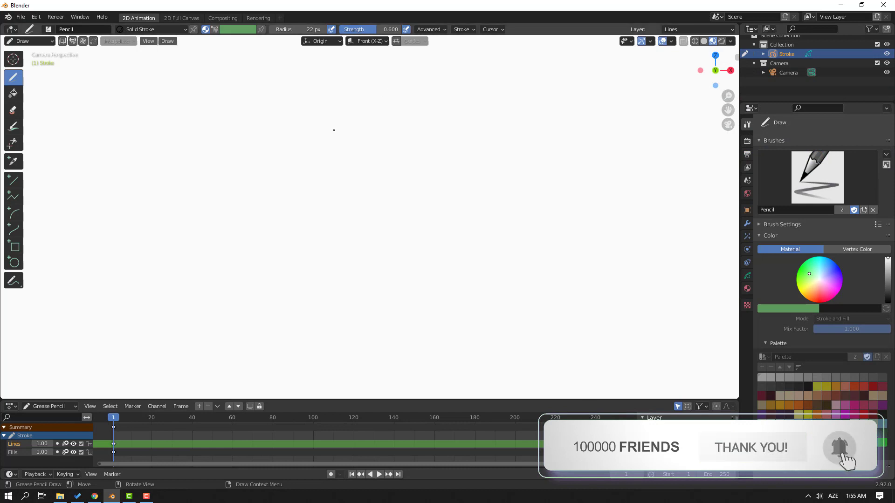
Set the Pencil brush strength from 0.600 to 1.000, undoing the test scribbles.
mouse_move(366, 101)
left_mouse_down()
mouse_move(291, 170)
mouse_move(350, 200)
mouse_move(468, 159)
left_mouse_up()
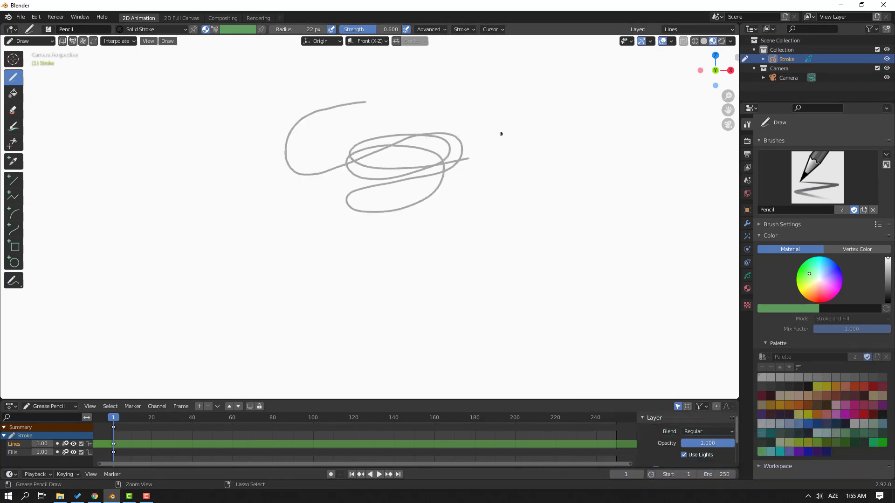
key("ctrl+z")
left_click_drag(387, 29, 373, 29)
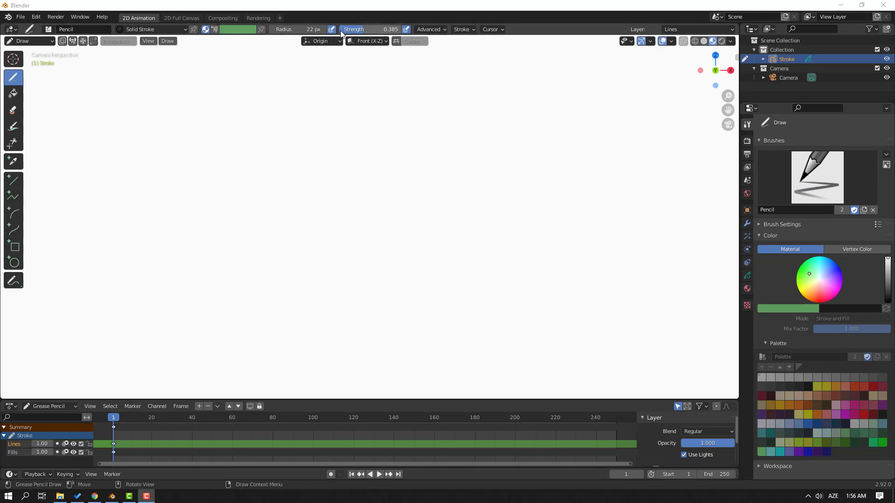
left_click(373, 29)
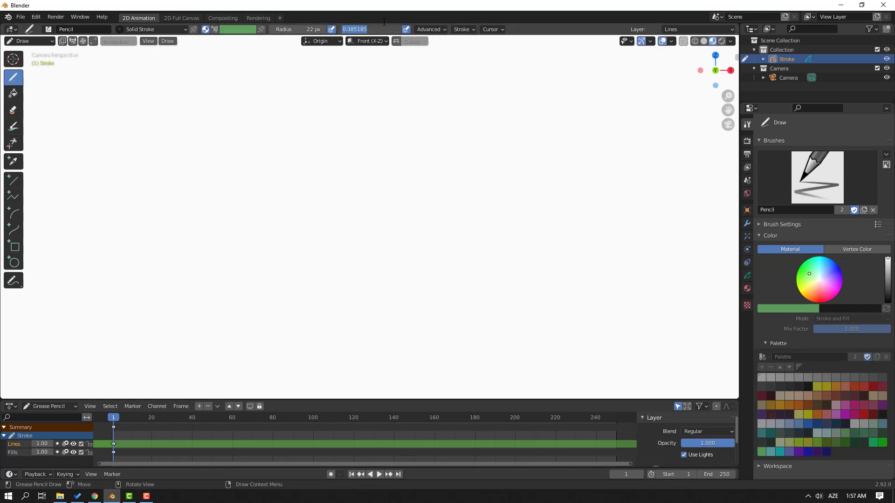
type("1")
key("Return")
left_click_drag(342, 97, 298, 200)
key("ctrl+z")
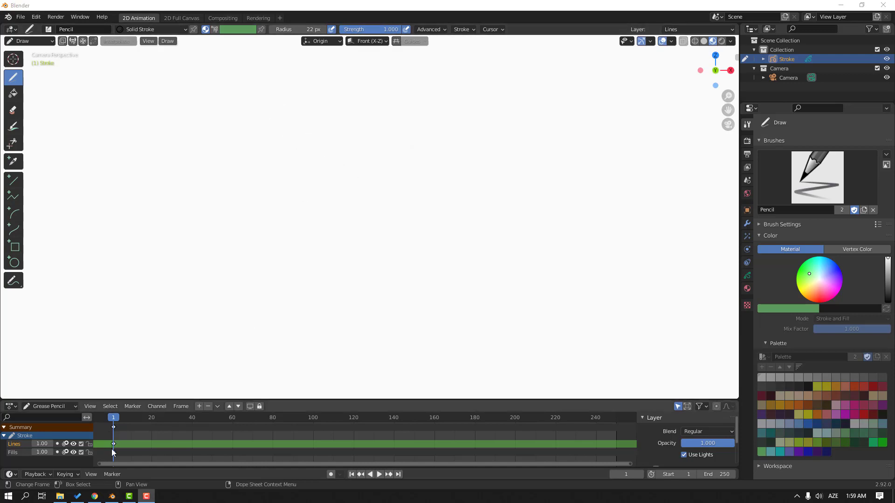
On frame 1, draw a small drop near the top and a puddle oval beneath it.
mouse_move(114, 417)
left_mouse_down()
mouse_move(457, 416)
mouse_move(93, 419)
mouse_move(116, 427)
mouse_move(116, 418)
left_mouse_up()
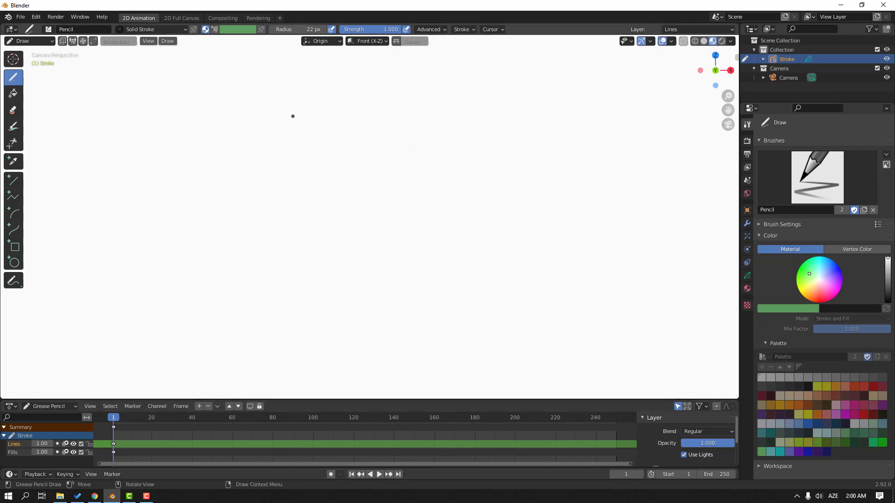
left_click_drag(290, 129, 296, 131)
mouse_move(283, 262)
left_mouse_down()
mouse_move(249, 278)
mouse_move(260, 289)
mouse_move(308, 287)
mouse_move(311, 272)
mouse_move(285, 261)
left_mouse_up()
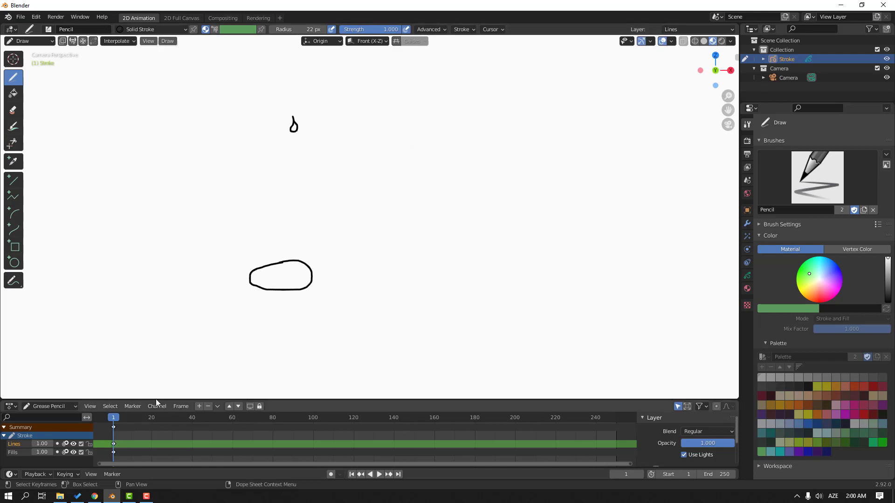
Draw the drop progressively lower on frames 3 and 5, retracing the puddle each time.
key("Right")
key("Right")
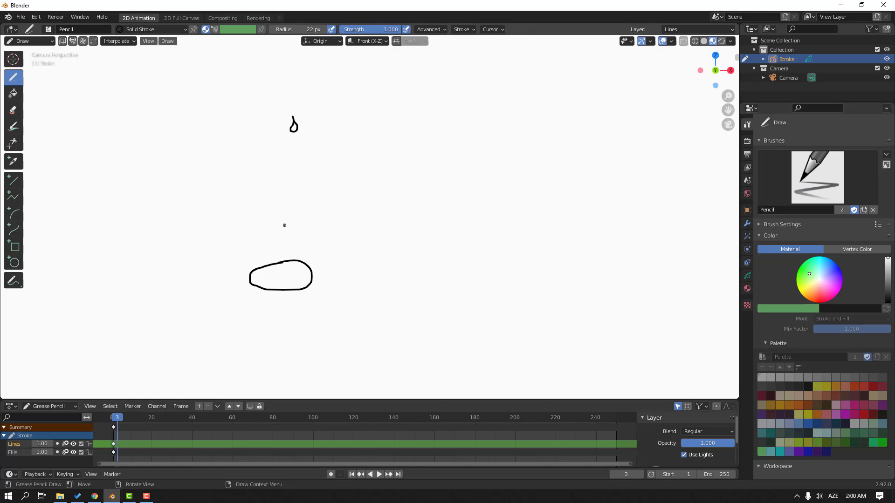
left_click_drag(289, 145, 289, 141)
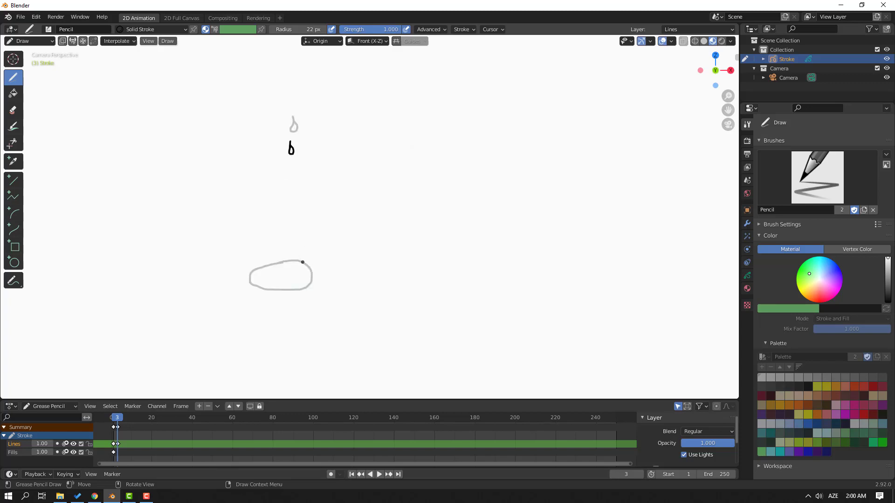
mouse_move(294, 260)
left_mouse_down()
mouse_move(248, 276)
mouse_move(269, 290)
mouse_move(298, 290)
mouse_move(308, 270)
left_mouse_up()
key("Right")
key("Right")
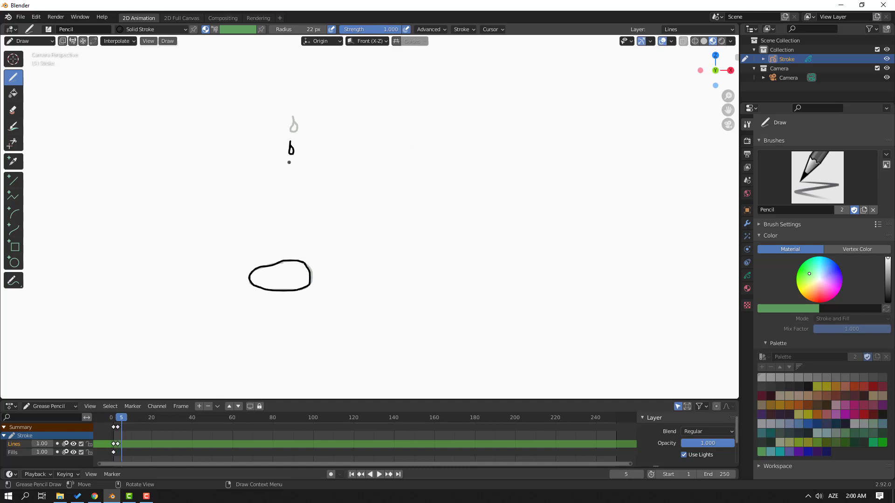
left_click_drag(288, 163, 292, 175)
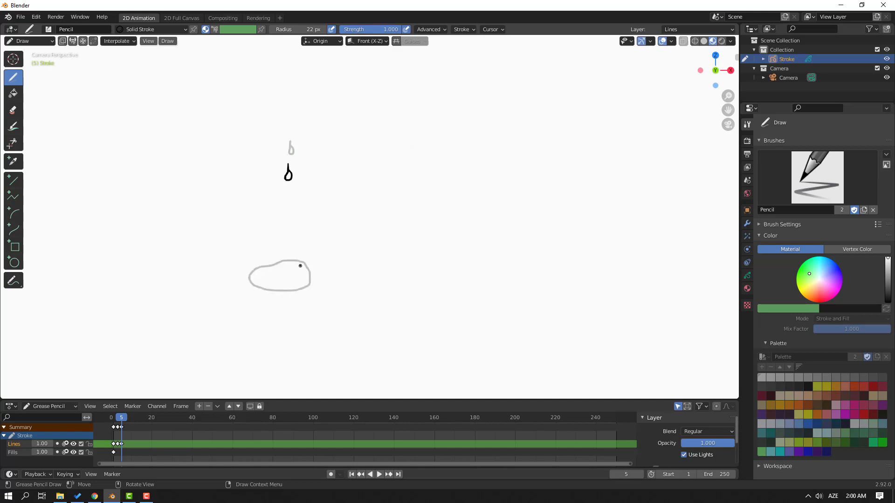
mouse_move(300, 265)
left_mouse_down()
mouse_move(273, 263)
mouse_move(253, 279)
mouse_move(293, 291)
mouse_move(308, 280)
mouse_move(304, 264)
left_mouse_up()
Draw the drop lower still on frame 7 with its puddle, then move to frame 9.
key("Right")
key("Right")
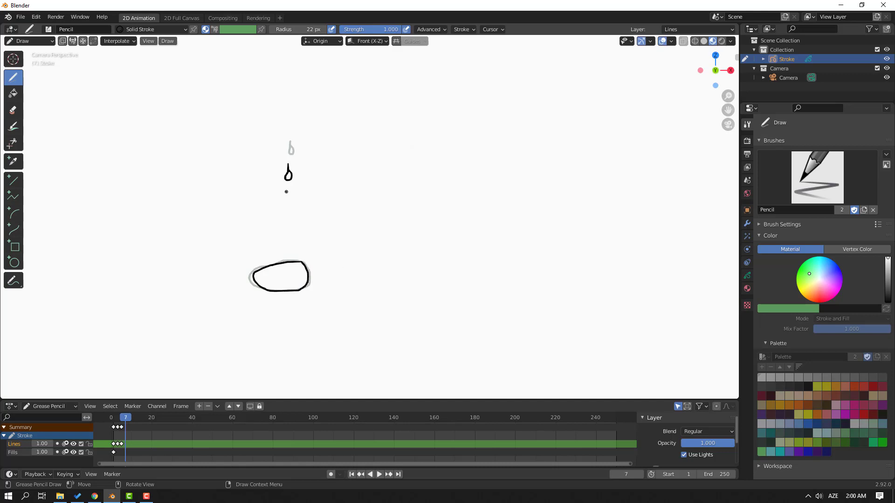
left_click_drag(285, 192, 283, 202)
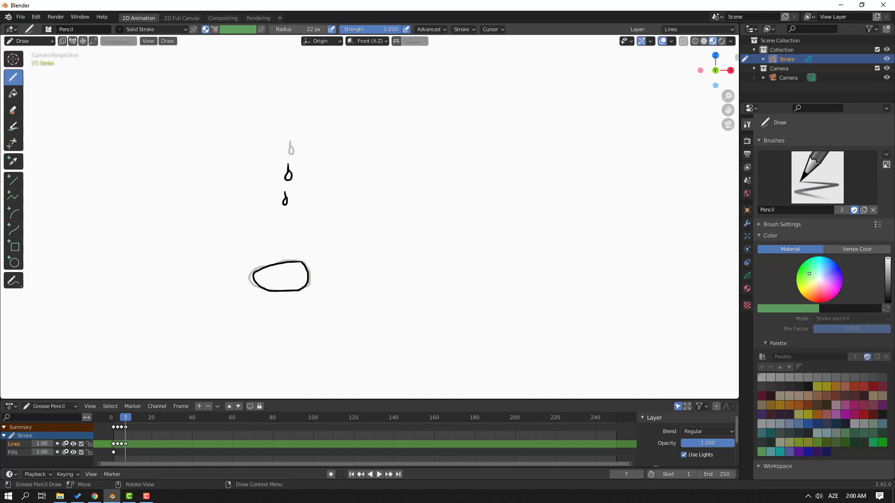
mouse_move(278, 264)
left_mouse_down()
mouse_move(254, 272)
mouse_move(256, 280)
mouse_move(299, 289)
mouse_move(307, 272)
mouse_move(282, 261)
left_mouse_up()
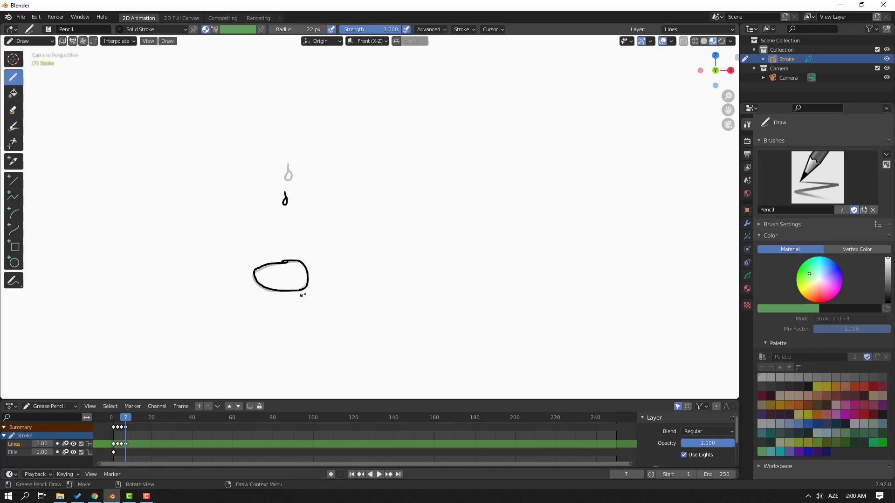
key("Right")
key("Right")
Draw the drop and puddle outline on frame 9, then play back frames 4–10 to review.
left_click(283, 219)
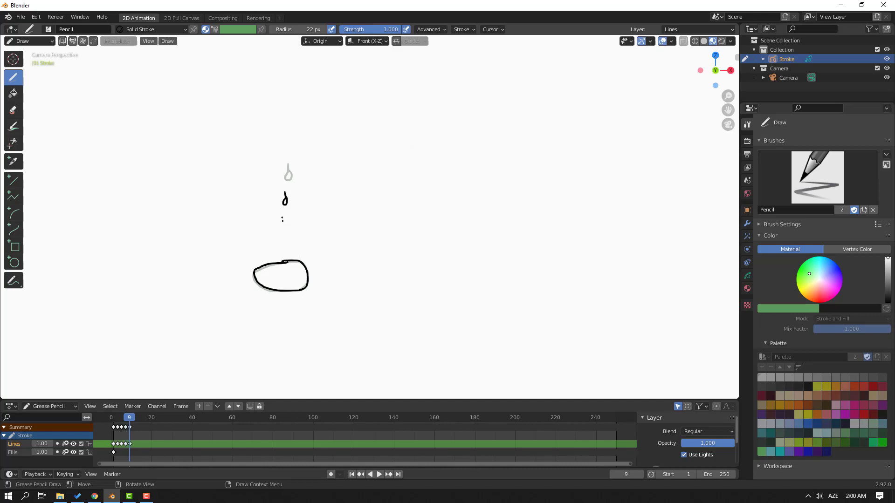
left_click_drag(279, 230, 286, 227)
key("ctrl+z")
mouse_move(294, 265)
left_mouse_down()
mouse_move(264, 261)
mouse_move(253, 282)
mouse_move(285, 291)
mouse_move(307, 285)
mouse_move(306, 266)
mouse_move(291, 260)
left_mouse_up()
key("space")
mouse_move(131, 418)
left_mouse_down()
mouse_move(113, 418)
mouse_move(130, 418)
left_mouse_up()
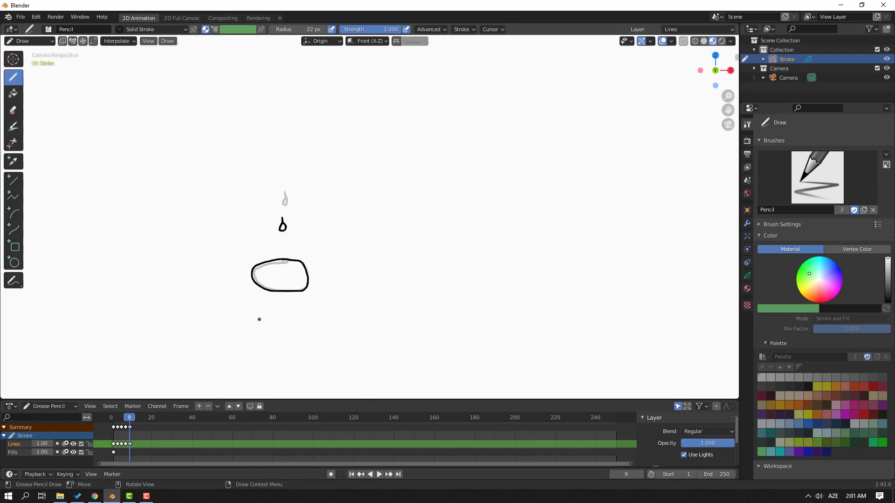
Draw the drop meeting the puddle on frame 11 and the splash on frame 13.
key("Right")
key("Right")
mouse_move(279, 241)
left_mouse_down()
mouse_move(283, 259)
mouse_move(253, 267)
mouse_move(256, 282)
mouse_move(295, 291)
mouse_move(305, 285)
mouse_move(288, 260)
left_mouse_up()
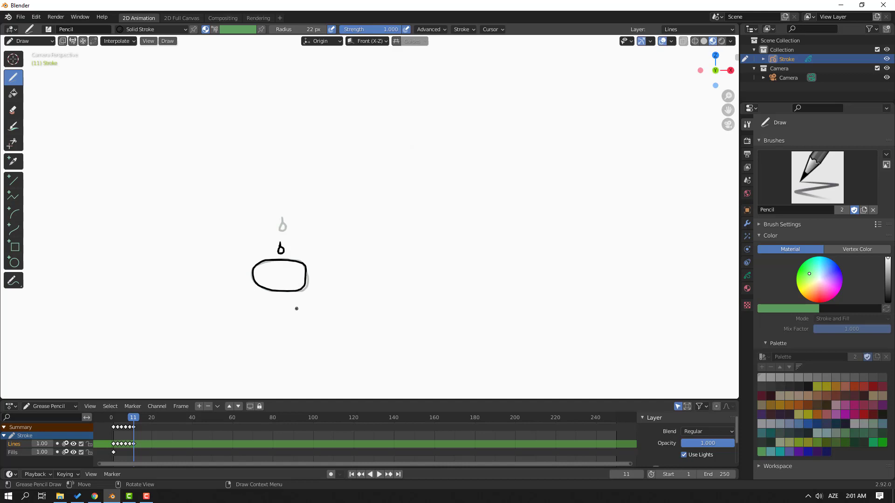
key("Right")
key("Right")
left_click_drag(279, 269, 276, 278)
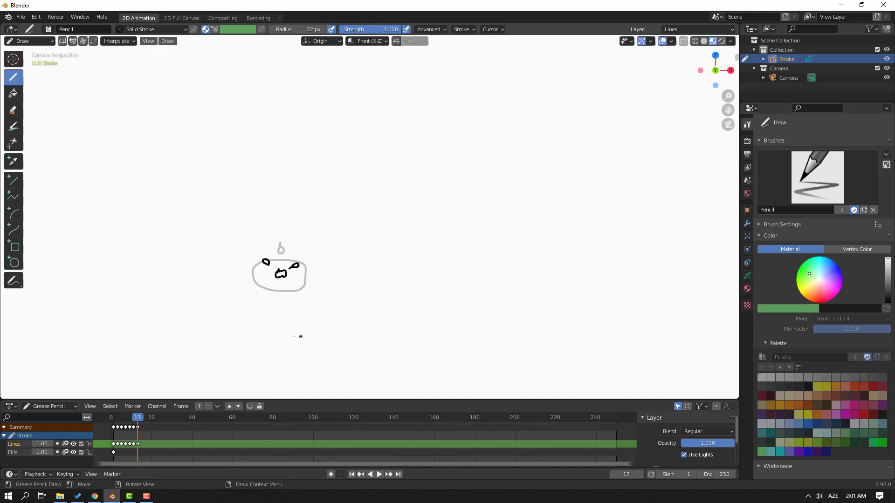
Compare adjacent frames and add a splash stroke atop the puddle on frame 13.
key("Left")
key("Right")
key("Left")
key("Right")
mouse_move(287, 260)
left_mouse_down()
mouse_move(273, 260)
mouse_move(263, 287)
mouse_move(301, 287)
mouse_move(305, 262)
mouse_move(287, 260)
left_mouse_up()
On frame 15, draw a splash droplet beside the puddle and retrace the puddle outline.
key("Right")
key("Right")
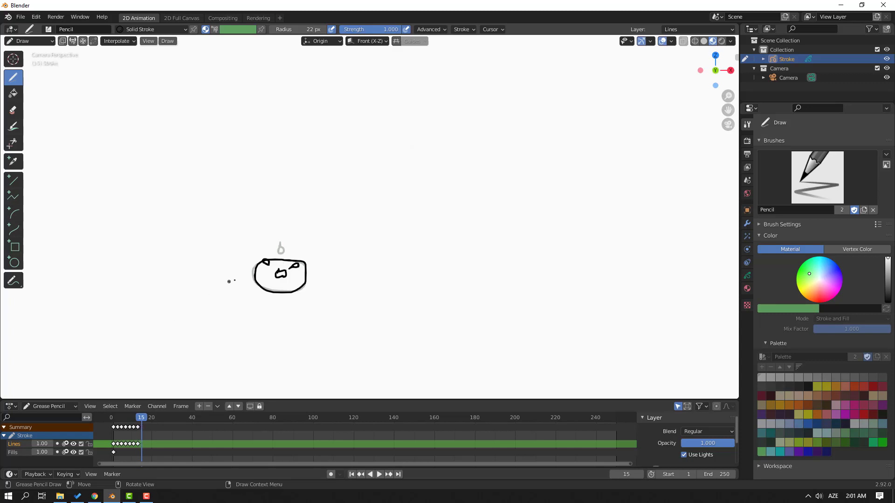
left_click(308, 255)
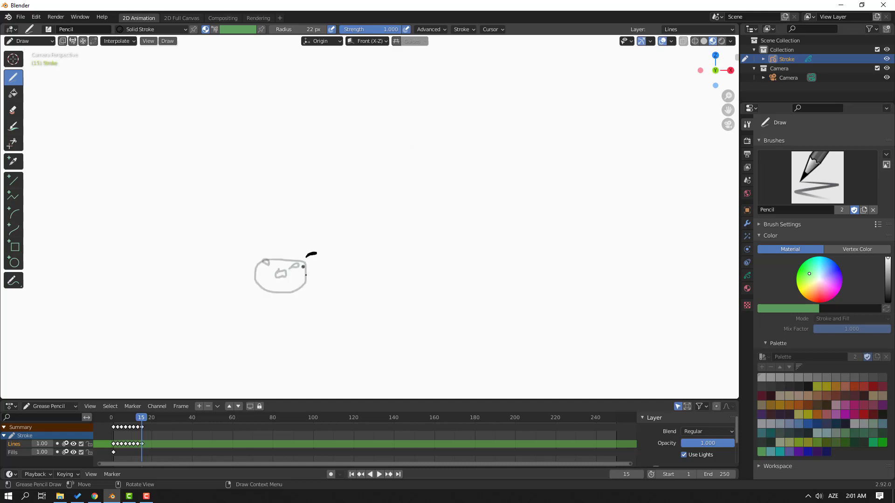
key("ctrl+z")
left_click(310, 256)
mouse_move(297, 262)
left_mouse_down()
mouse_move(267, 259)
mouse_move(254, 272)
mouse_move(261, 287)
mouse_move(296, 289)
mouse_move(305, 278)
mouse_move(301, 261)
left_mouse_up()
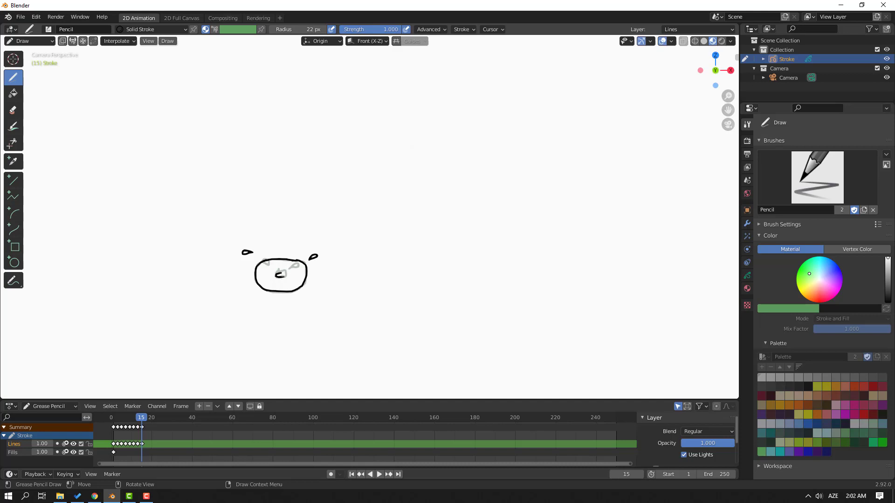
key("Left")
key("Left")
key("Left")
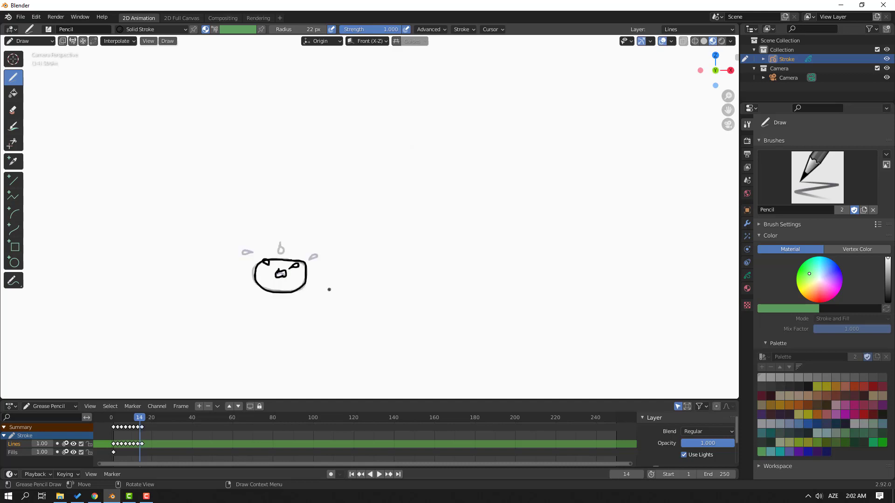
key("Right")
key("Right")
key("Right")
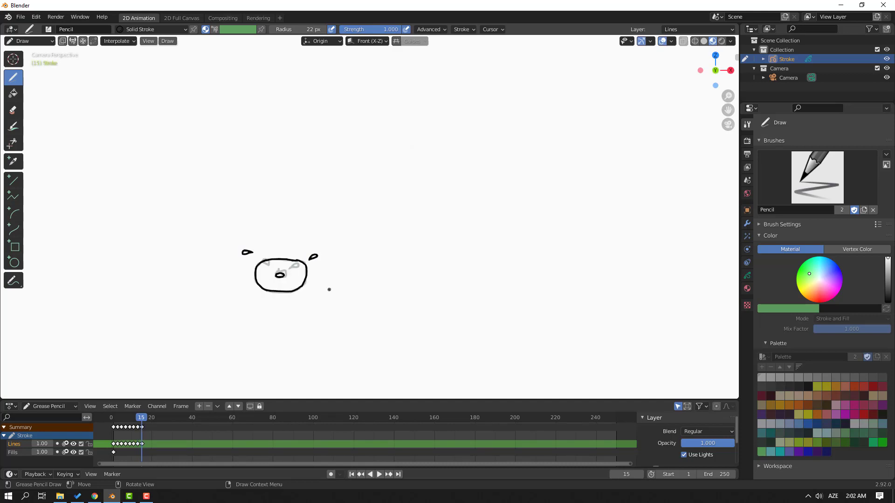
Draw flying droplets and retrace the puddle ring on frames 17 and 19.
key("Right")
key("Right")
left_click_drag(230, 254, 228, 258)
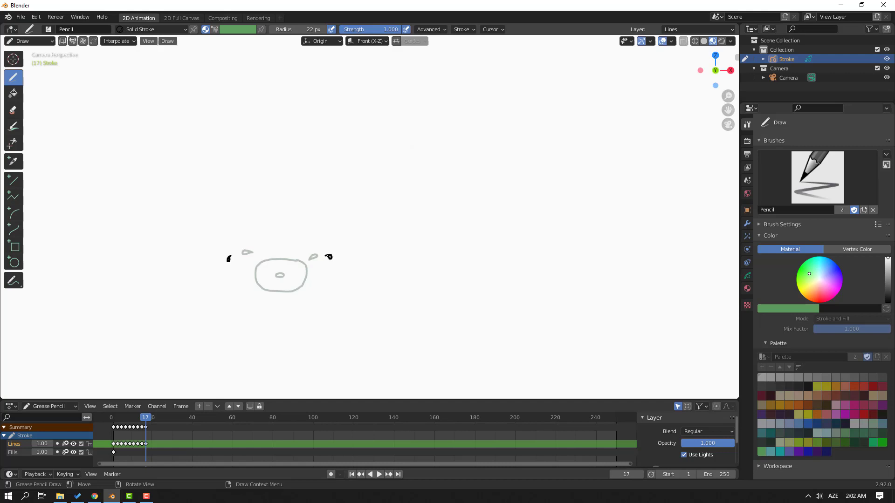
mouse_move(290, 260)
left_mouse_down()
mouse_move(267, 258)
mouse_move(255, 274)
mouse_move(268, 292)
mouse_move(305, 281)
mouse_move(304, 264)
mouse_move(287, 261)
left_mouse_up()
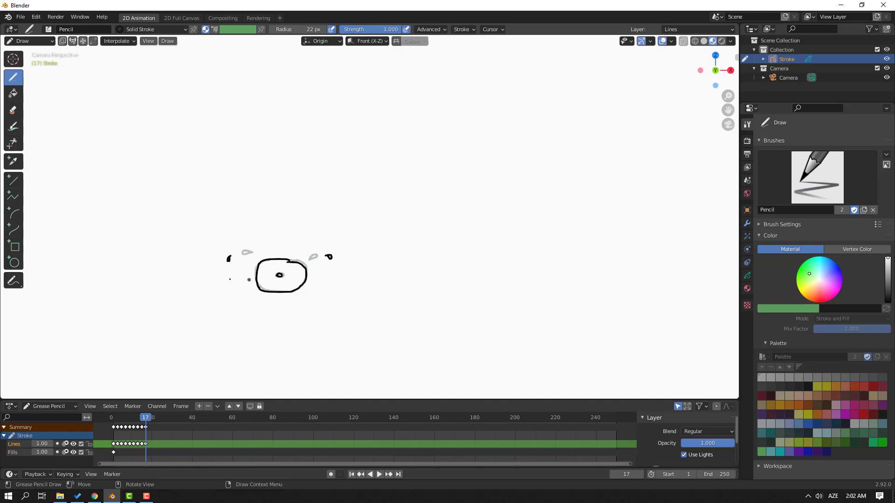
key("Right")
left_click(204, 291)
key("Right")
left_click_drag(224, 272, 220, 277)
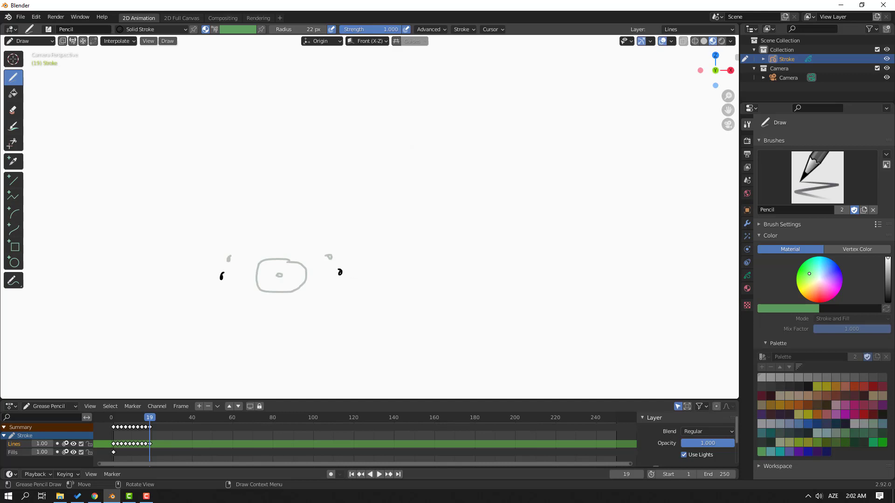
mouse_move(294, 262)
left_mouse_down()
mouse_move(268, 259)
mouse_move(257, 276)
mouse_move(280, 293)
mouse_move(301, 286)
mouse_move(295, 261)
left_mouse_up()
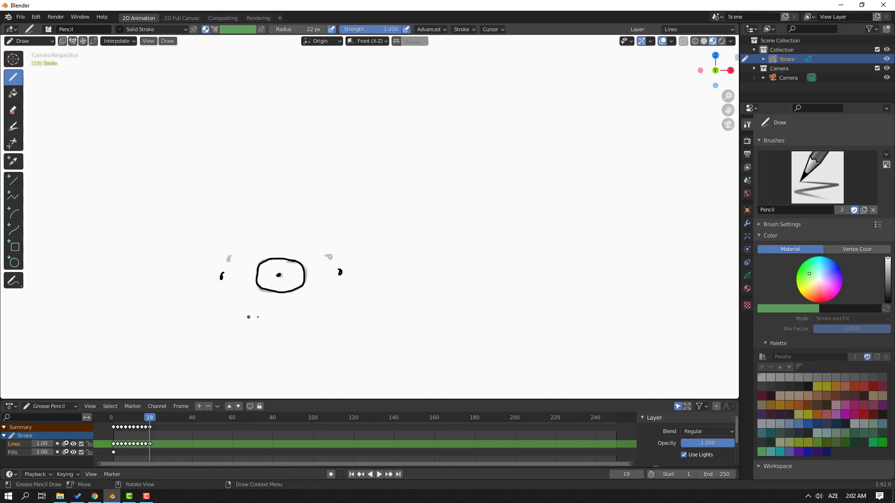
On frame 21, draw a falling droplet and redraw the puddle ring.
key("Right")
key("Right")
left_click_drag(219, 289, 220, 294)
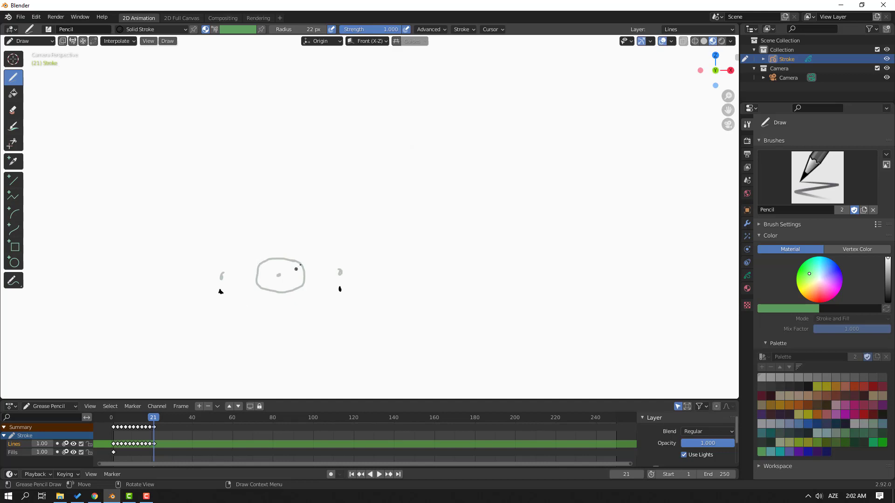
mouse_move(298, 262)
left_mouse_down()
mouse_move(274, 257)
mouse_move(257, 269)
mouse_move(278, 292)
mouse_move(301, 289)
mouse_move(303, 269)
left_mouse_up()
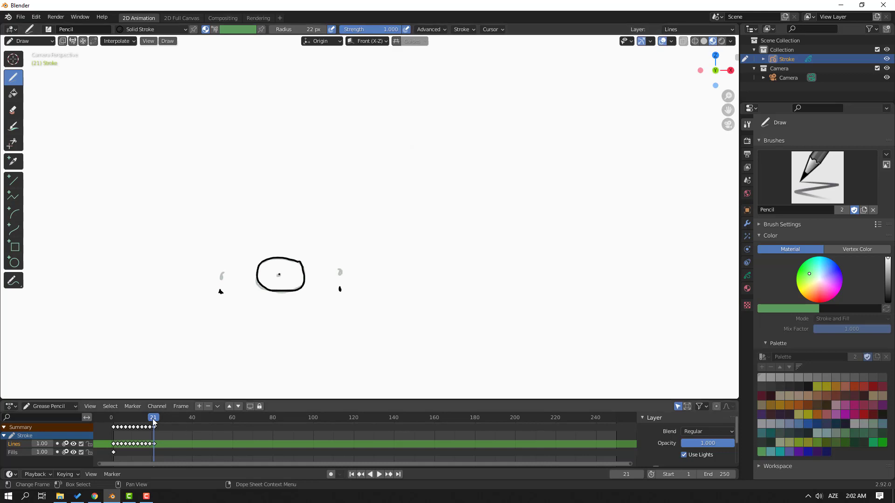
key("shift+Left")
key("space")
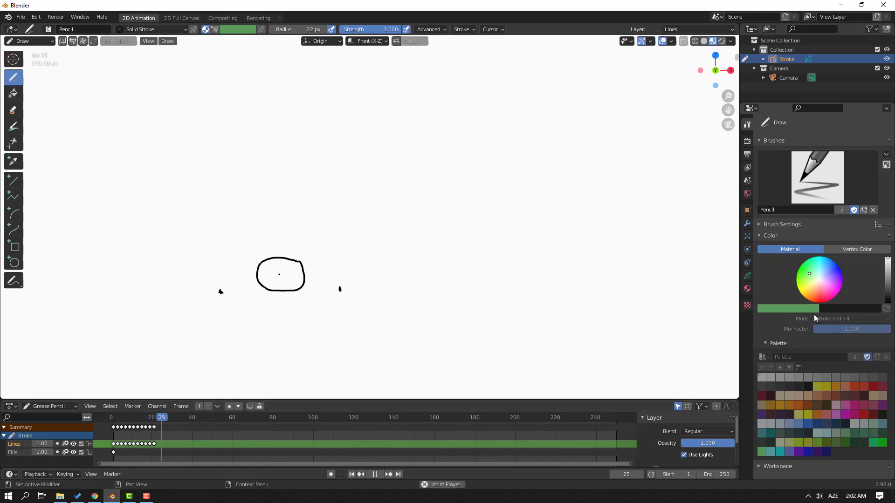
key("space")
left_click_drag(182, 422, 153, 421)
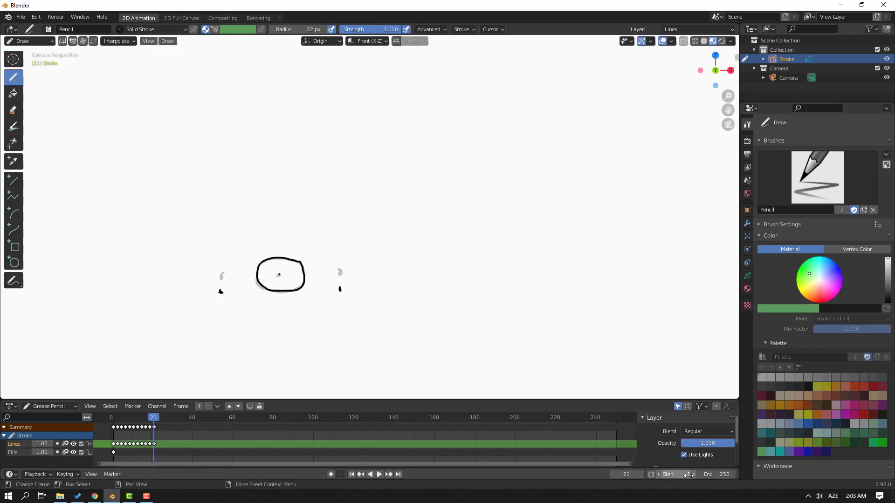
Set the animation's End frame to 21.
left_click(718, 473)
type("21")
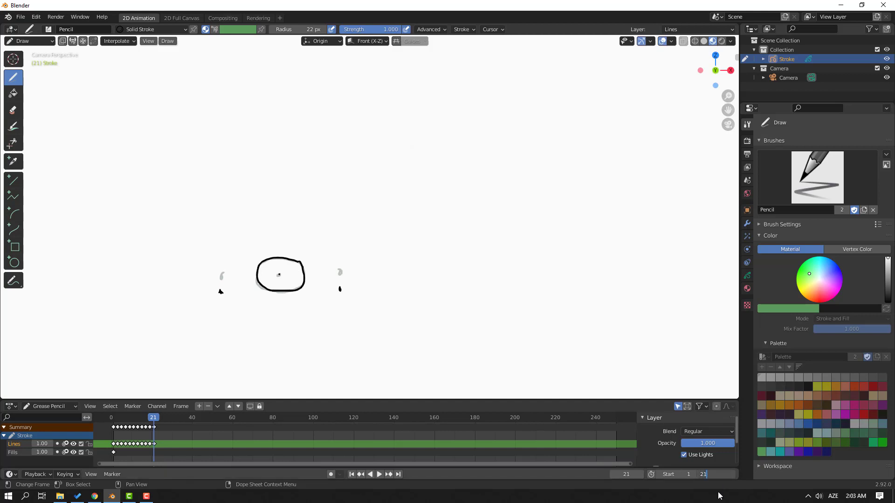
key("Return")
Rewind and play the frames 1–21 loop, then stop playback.
left_click_drag(153, 417, 111, 418)
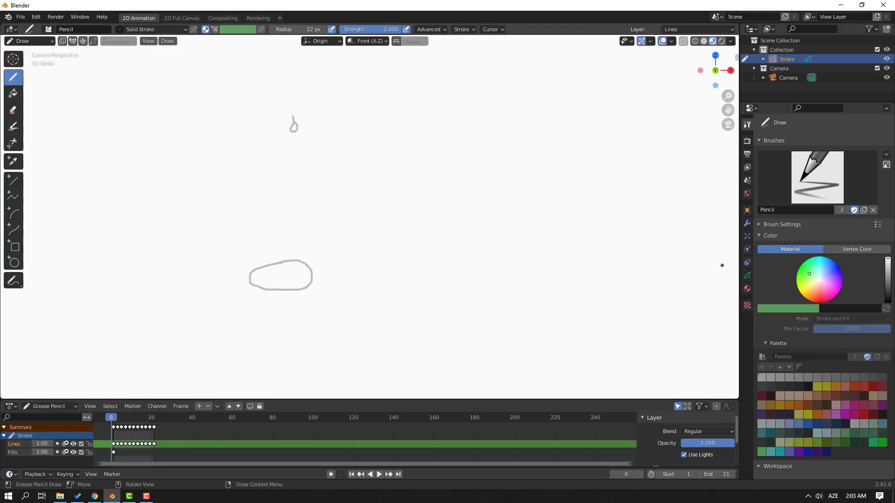
key("space")
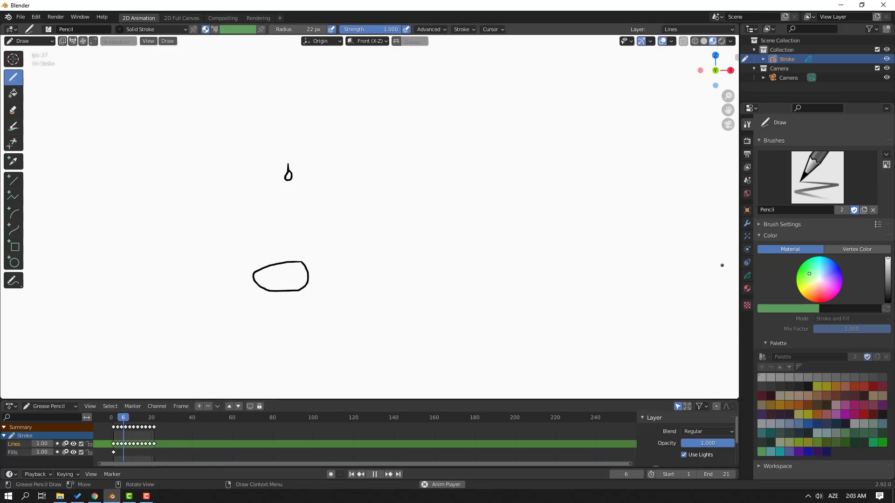
scroll(167, 198, "down", 5)
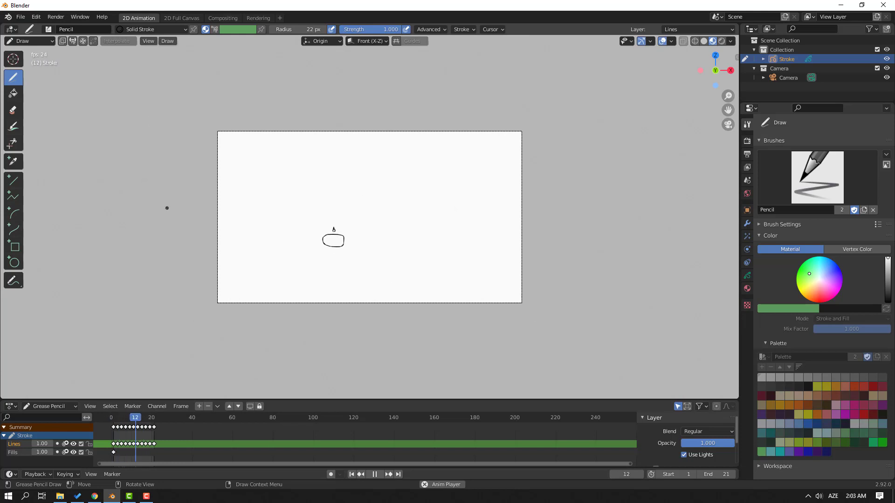
scroll(168, 210, "up", 6)
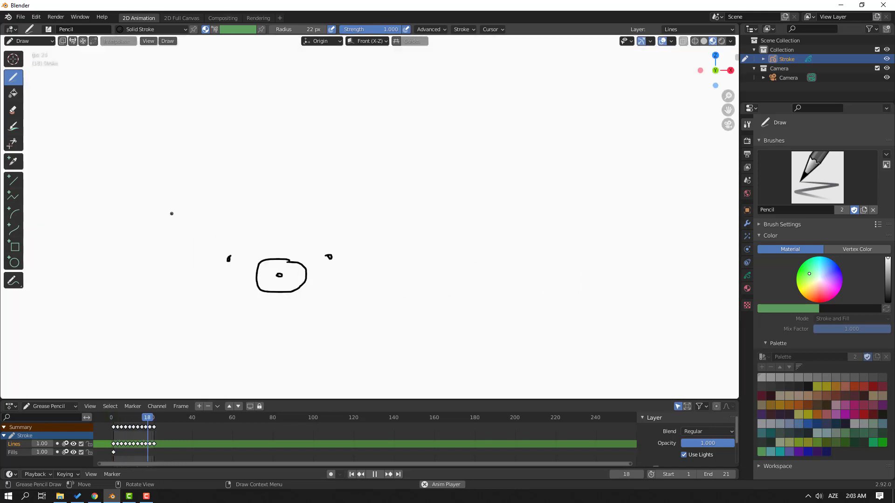
scroll(171, 213, "down", 6)
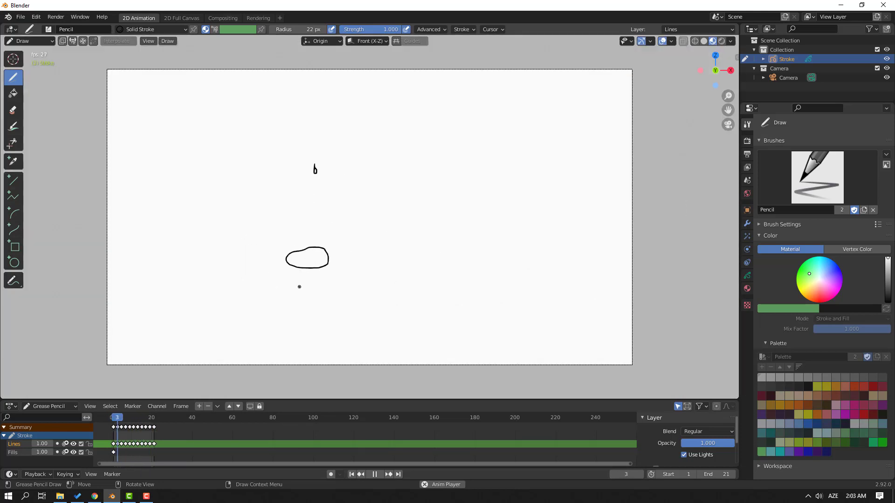
scroll(299, 286, "up", 1)
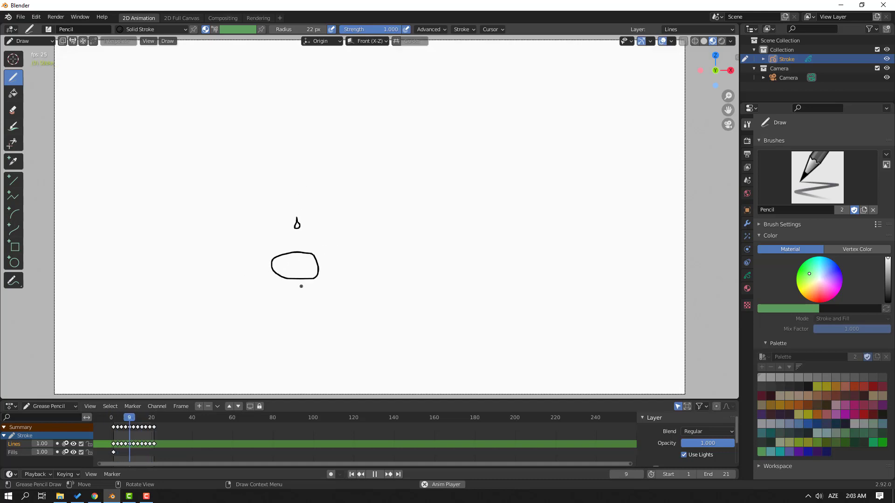
scroll(305, 286, "down", 1)
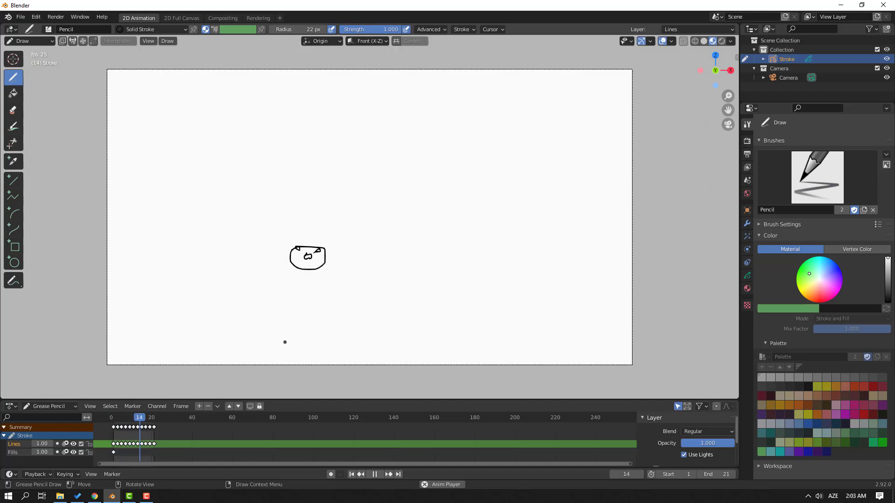
left_click(375, 475)
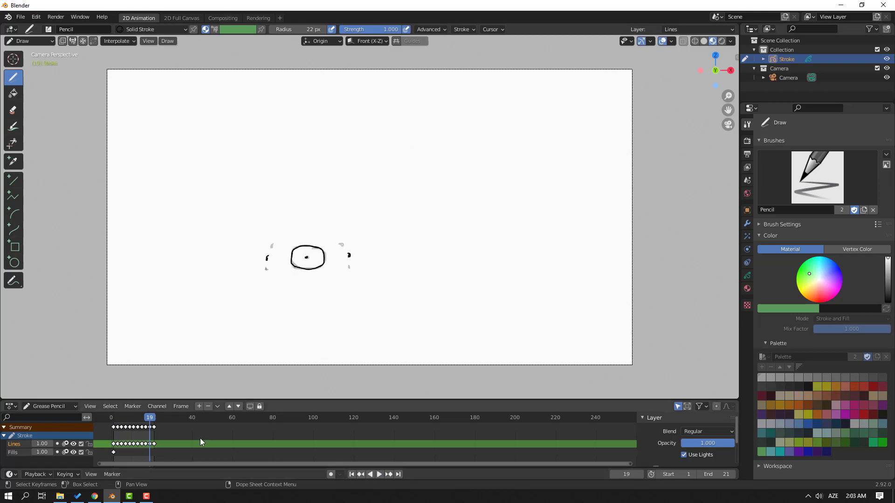
Rewind to frame 0 and orbit the view to see the drawing and camera in 3D.
left_click_drag(151, 421, 113, 420)
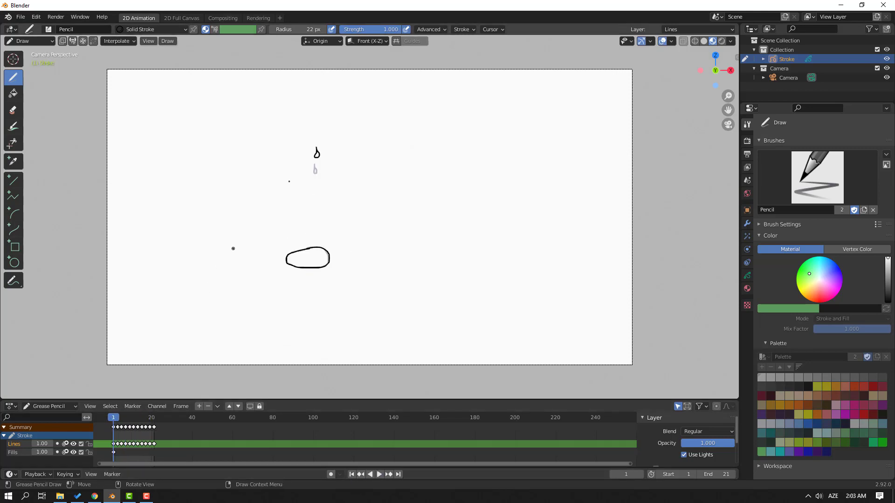
scroll(278, 174, "up", 1)
mouse_move(303, 172)
middle_mouse_down()
mouse_move(200, 136)
mouse_move(94, 140)
mouse_move(170, 140)
middle_mouse_up()
middle_click_drag(242, 379, 644, 115)
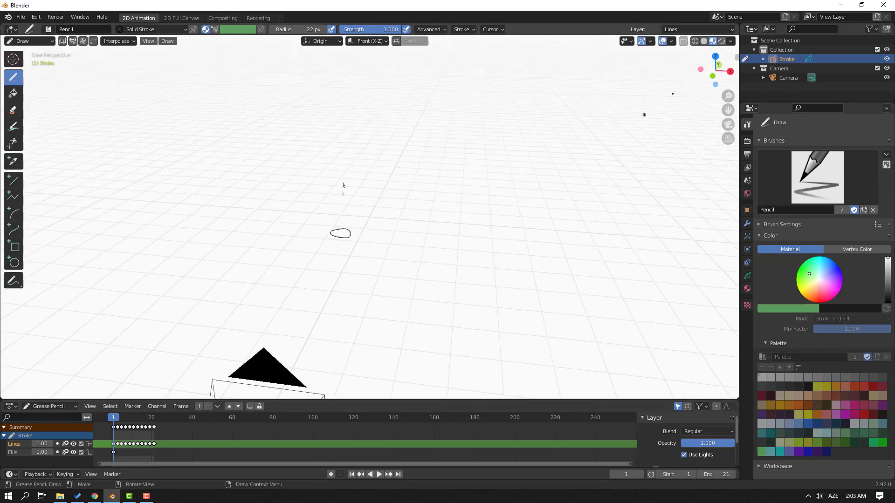
Return to camera view and draw a small oval above the drop on frame 1.
left_click(728, 124)
key("space")
left_click_drag(107, 417, 113, 418)
key("space")
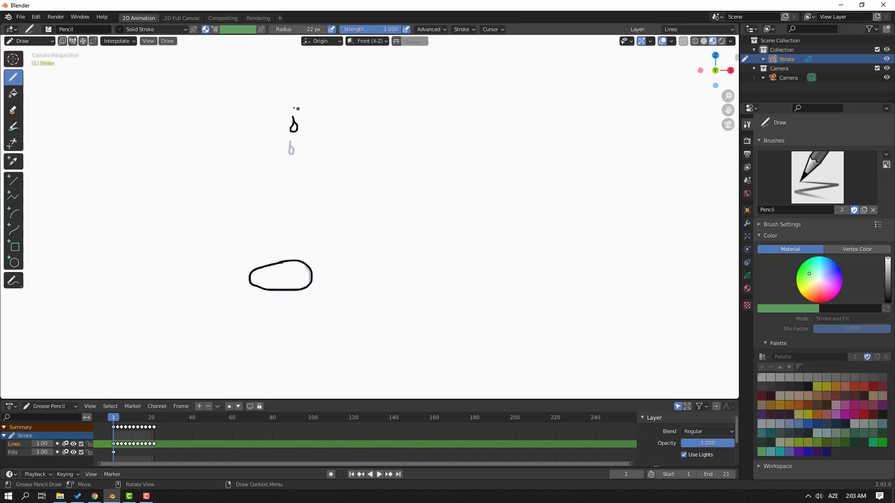
mouse_move(294, 100)
left_mouse_down()
mouse_move(281, 109)
mouse_move(297, 114)
mouse_move(306, 105)
mouse_move(293, 100)
left_mouse_up()
Step through keyframes 3, 5, 7 and 9 to check the added shape.
key("Up")
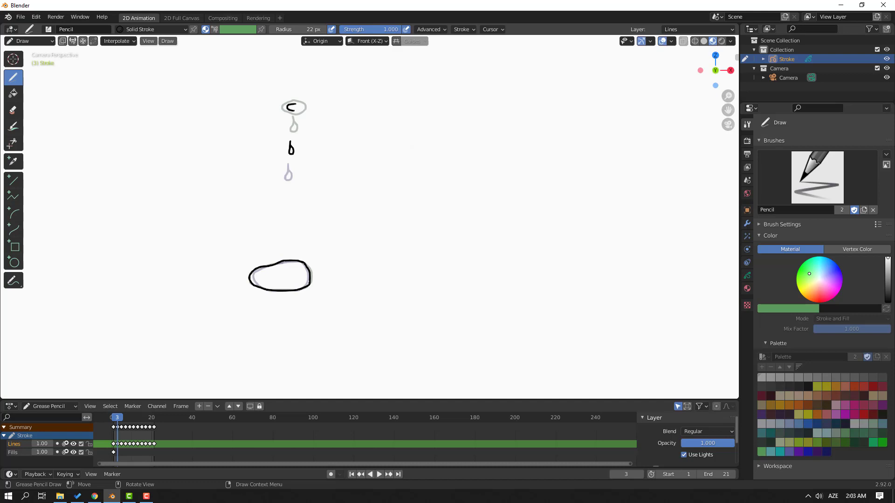
key("Up")
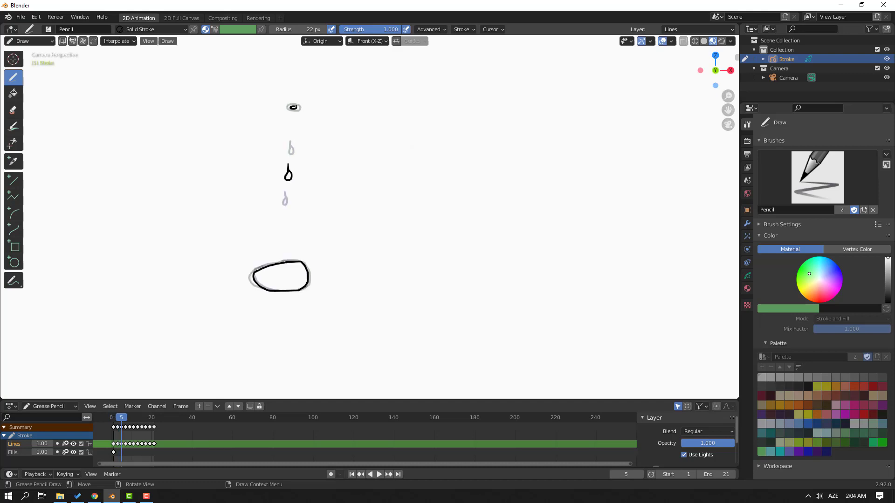
key("Up")
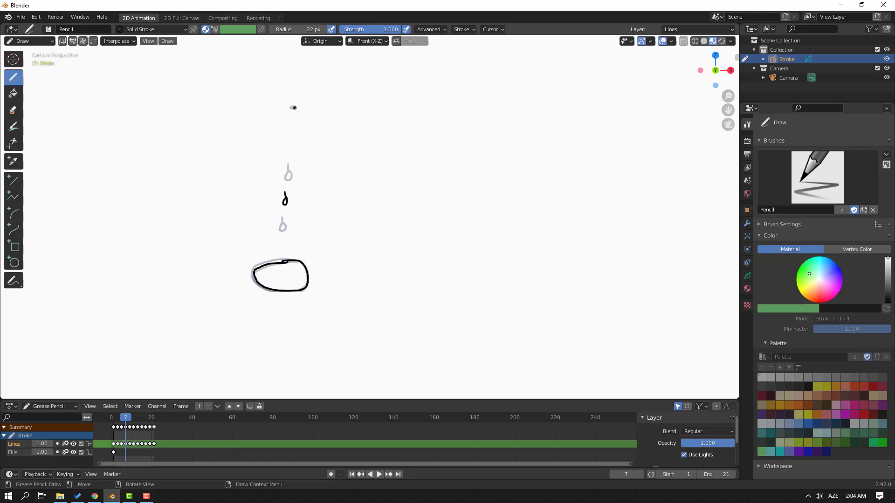
key("Up")
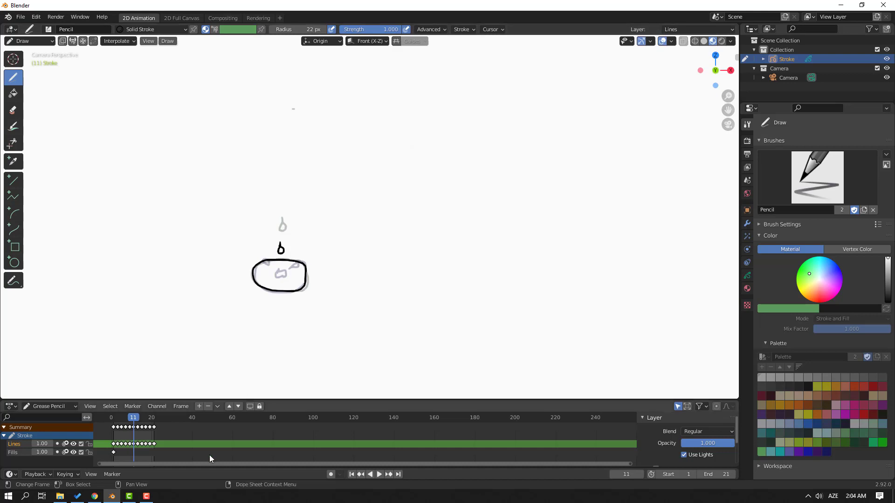
Rewind to frame 0 and play the full drop-and-splash loop.
left_click(111, 422)
key("space")
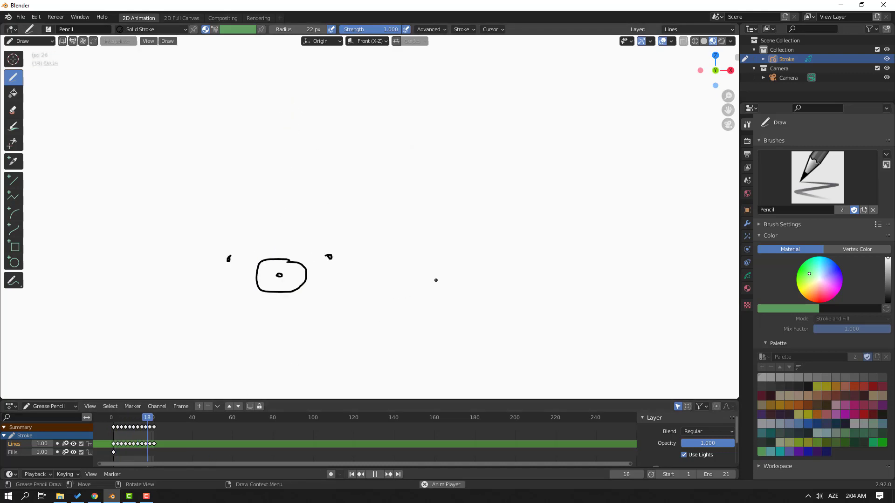